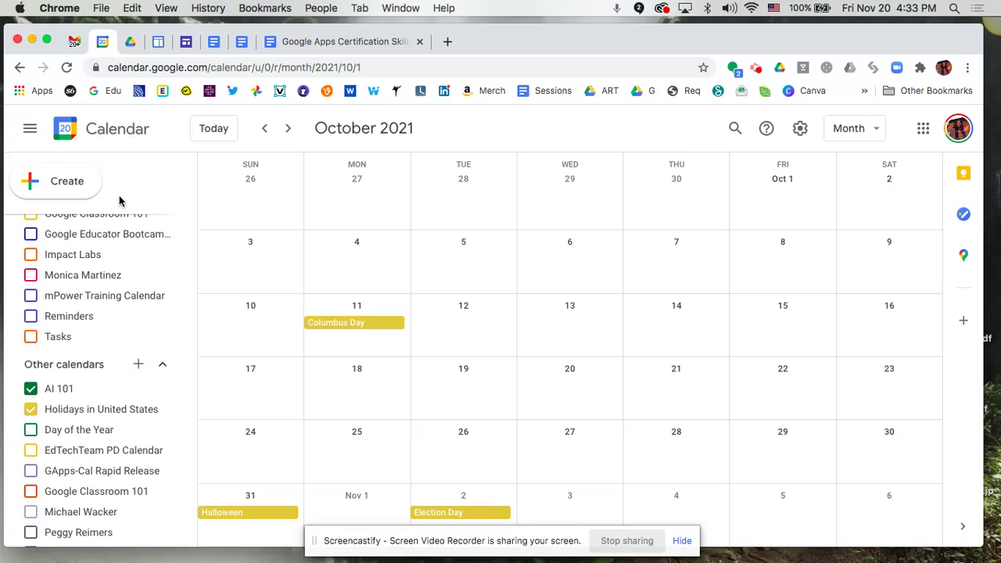
Step: Create a new calendar named Demo in the Central Time - Chicago time zone
{"action": "scroll", "coordinate": [103, 277], "scroll_direction": "up", "scroll_amount": 4}
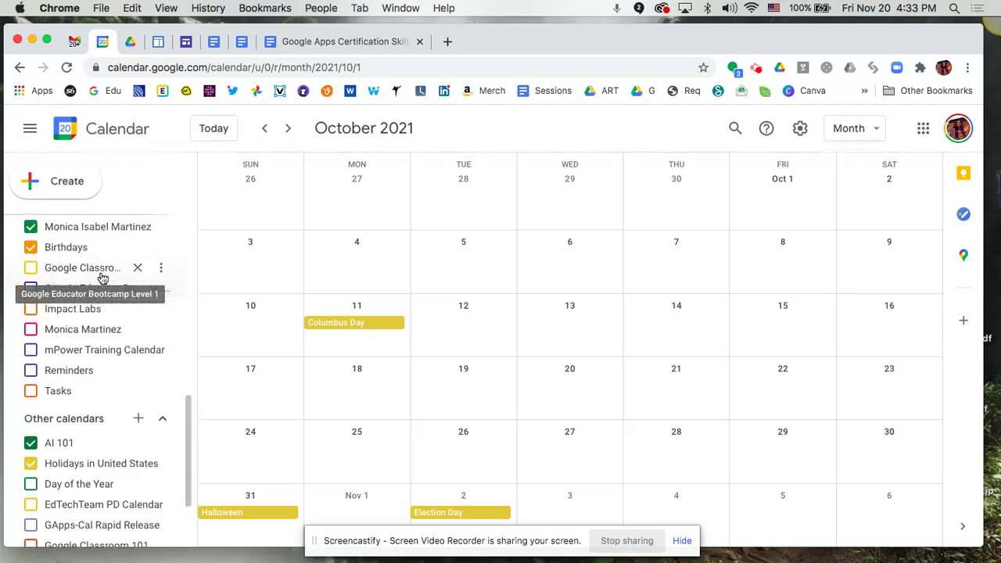
{"action": "scroll", "coordinate": [102, 275], "scroll_direction": "up", "scroll_amount": 2}
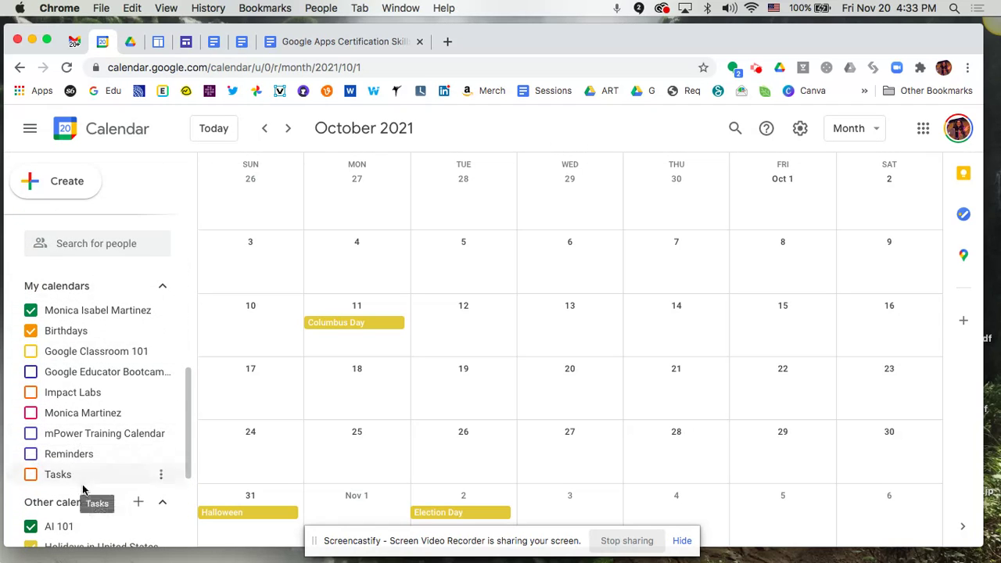
{"action": "scroll", "coordinate": [83, 489], "scroll_direction": "down", "scroll_amount": 5}
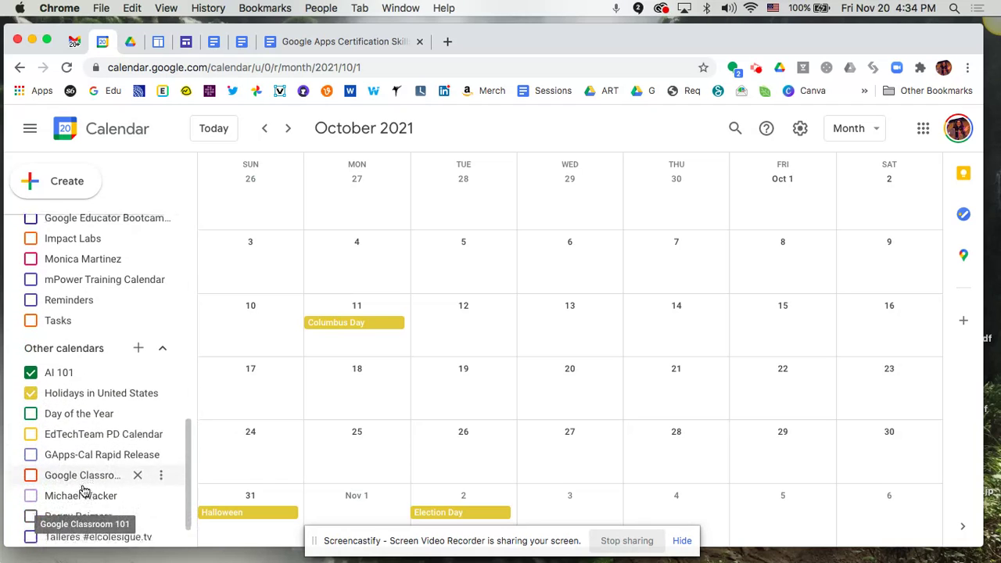
{"action": "scroll", "coordinate": [84, 491], "scroll_direction": "down", "scroll_amount": 1}
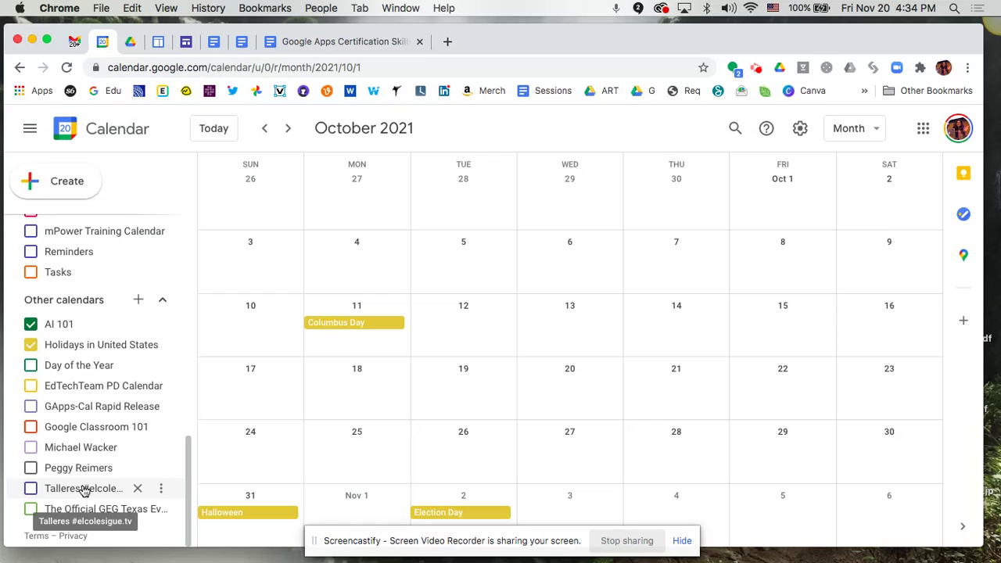
{"action": "scroll", "coordinate": [49, 376], "scroll_direction": "up", "scroll_amount": 3}
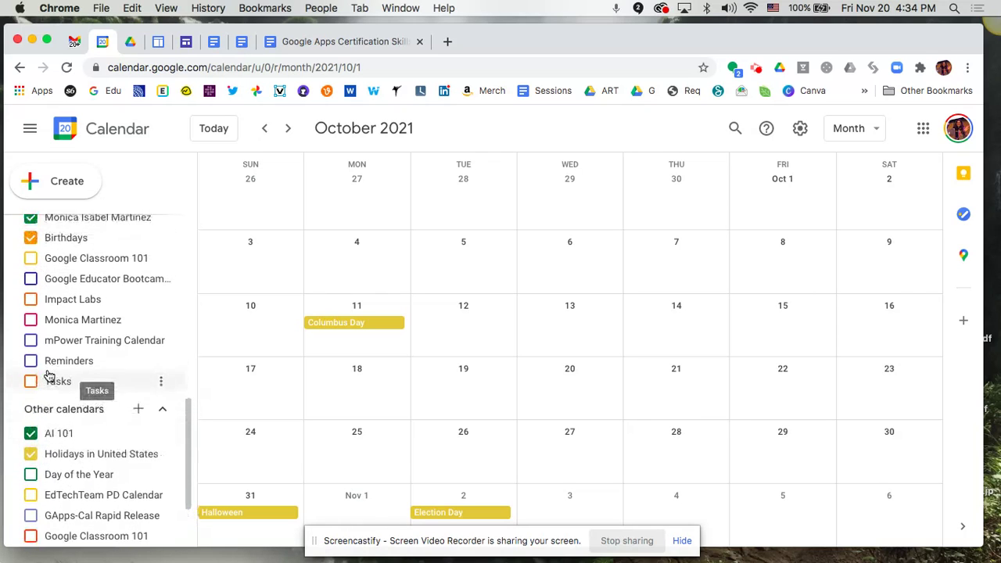
{"action": "scroll", "coordinate": [47, 379], "scroll_direction": "up", "scroll_amount": 2}
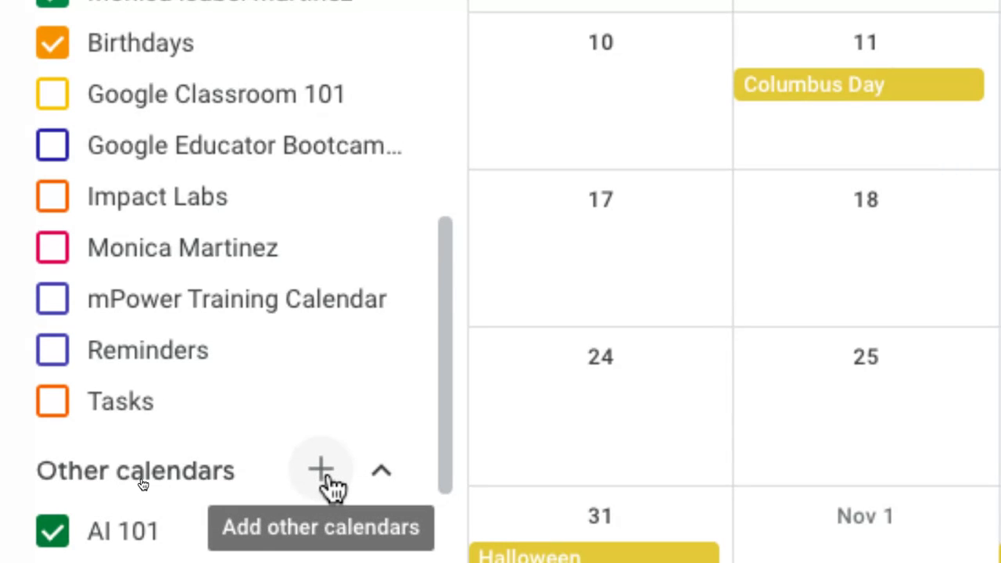
{"action": "left_click", "coordinate": [321, 471]}
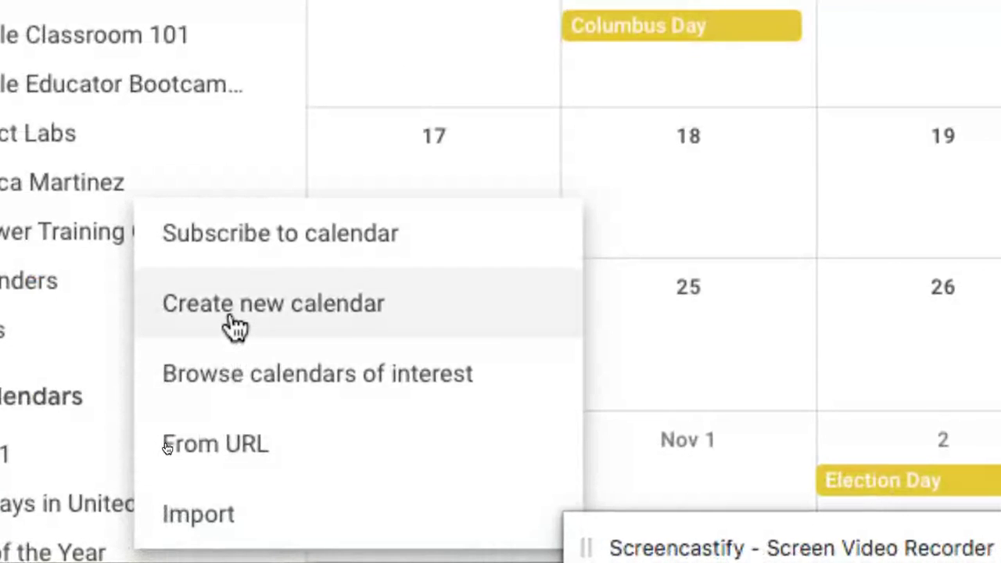
{"action": "left_click", "coordinate": [242, 329]}
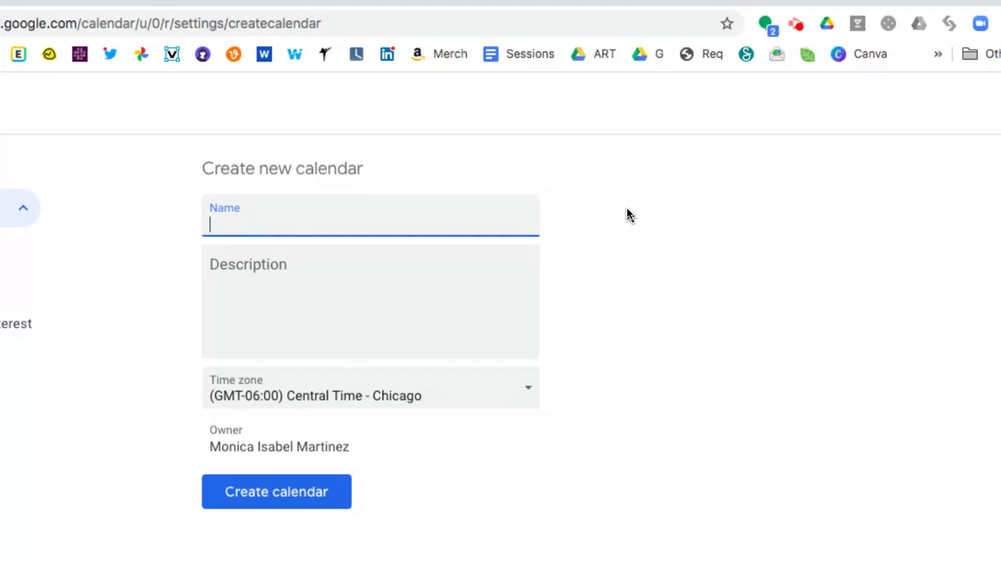
{"action": "type", "text": "Demo"}
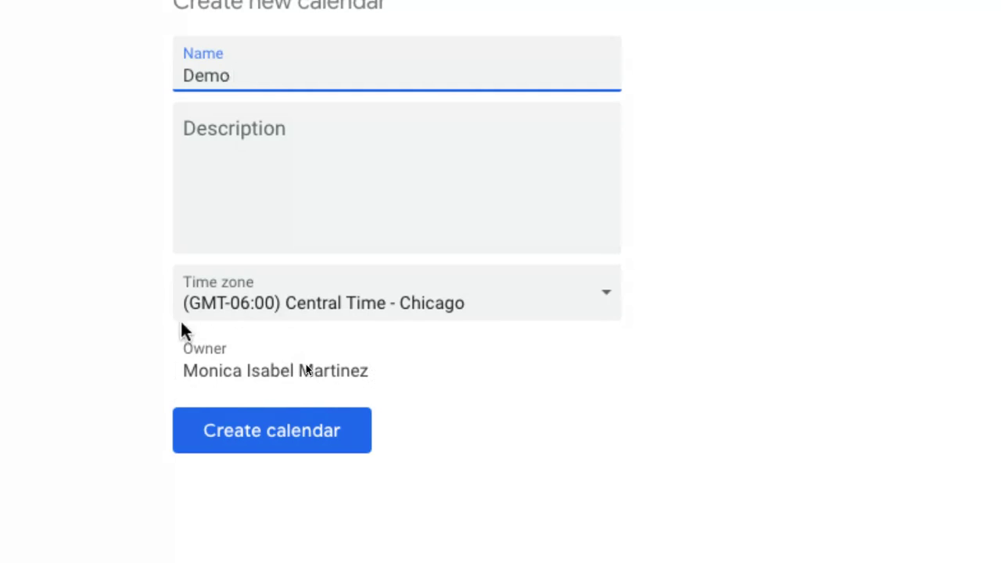
{"action": "left_click", "coordinate": [261, 450]}
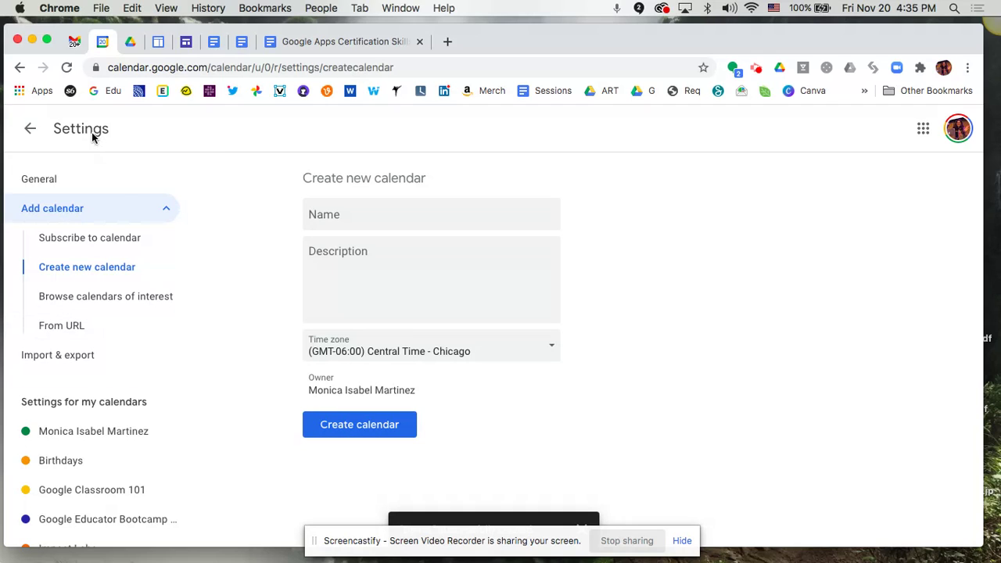
Step: Return to the month view, collapse both calendar lists, and expand My calendars again to find the Demo calendar
{"action": "left_click", "coordinate": [25, 131]}
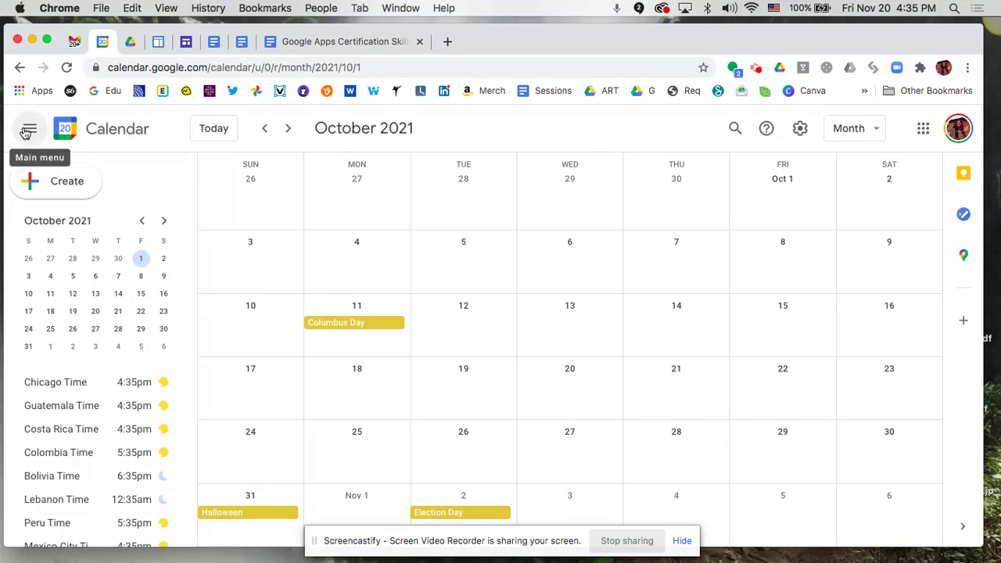
{"action": "scroll", "coordinate": [65, 413], "scroll_direction": "down", "scroll_amount": 5}
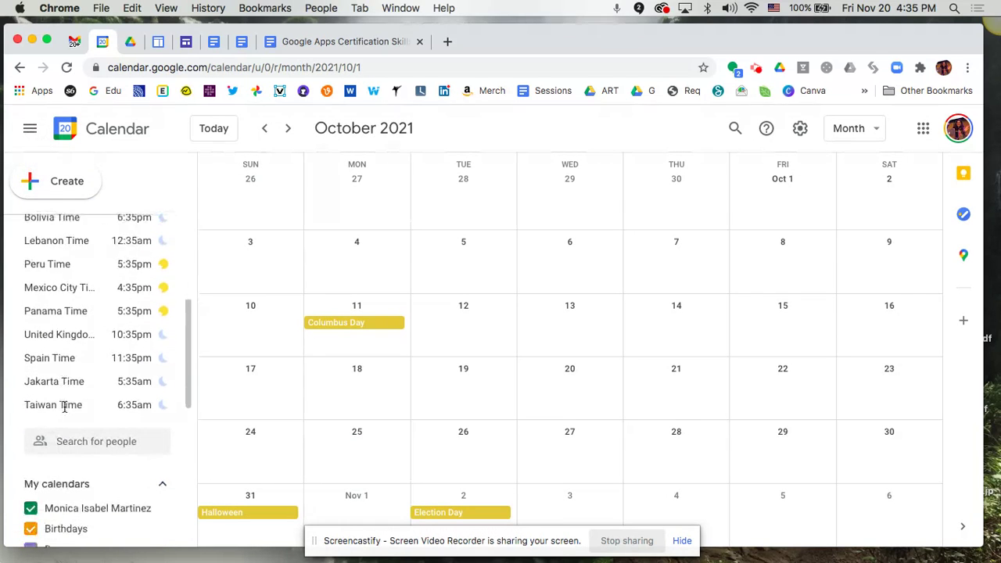
{"action": "scroll", "coordinate": [66, 412], "scroll_direction": "down", "scroll_amount": 2}
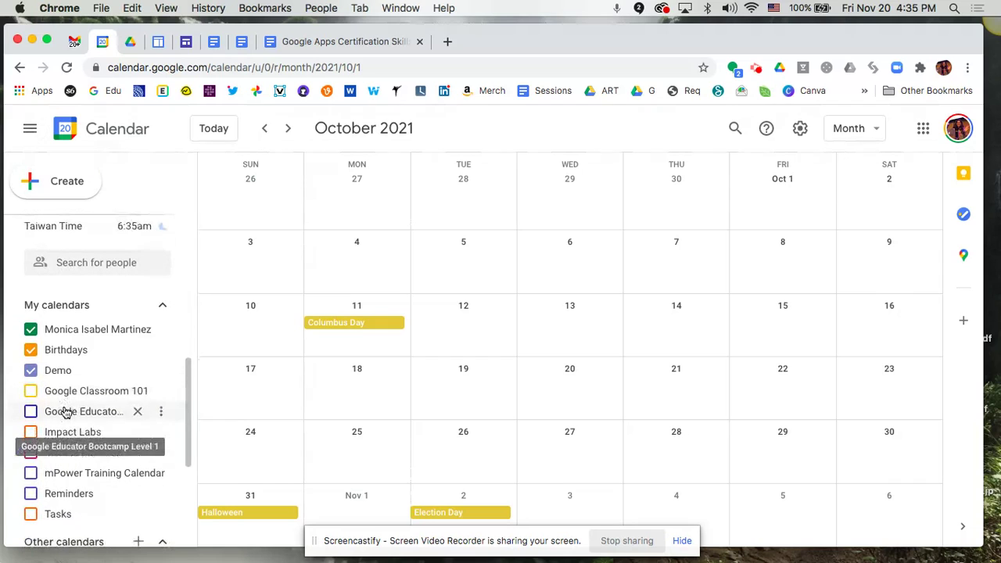
{"action": "left_click", "coordinate": [164, 307]}
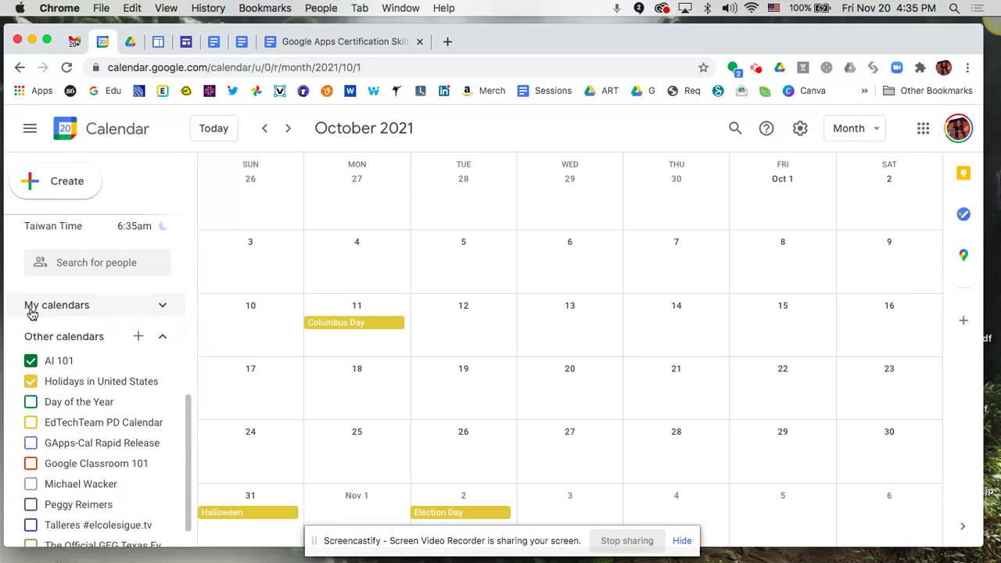
{"action": "left_click", "coordinate": [163, 336]}
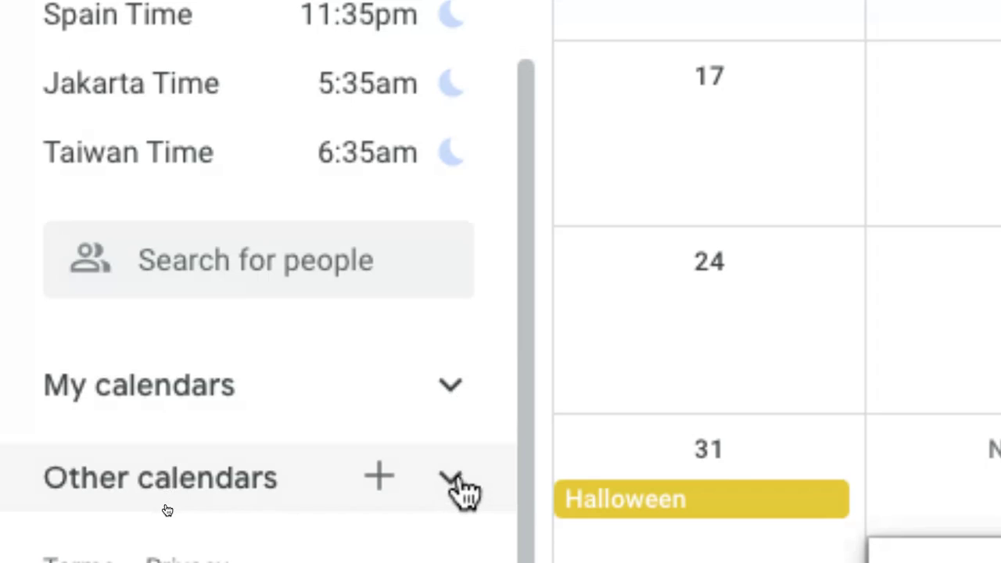
{"action": "left_click", "coordinate": [451, 387]}
{"action": "scroll", "coordinate": [462, 407], "scroll_direction": "down", "scroll_amount": 3}
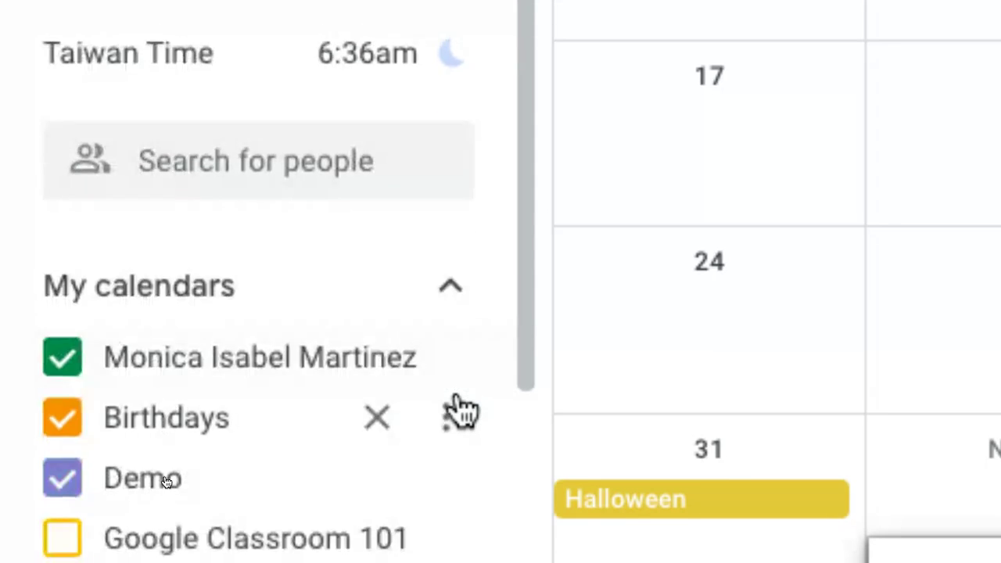
{"action": "scroll", "coordinate": [460, 409], "scroll_direction": "down", "scroll_amount": 1}
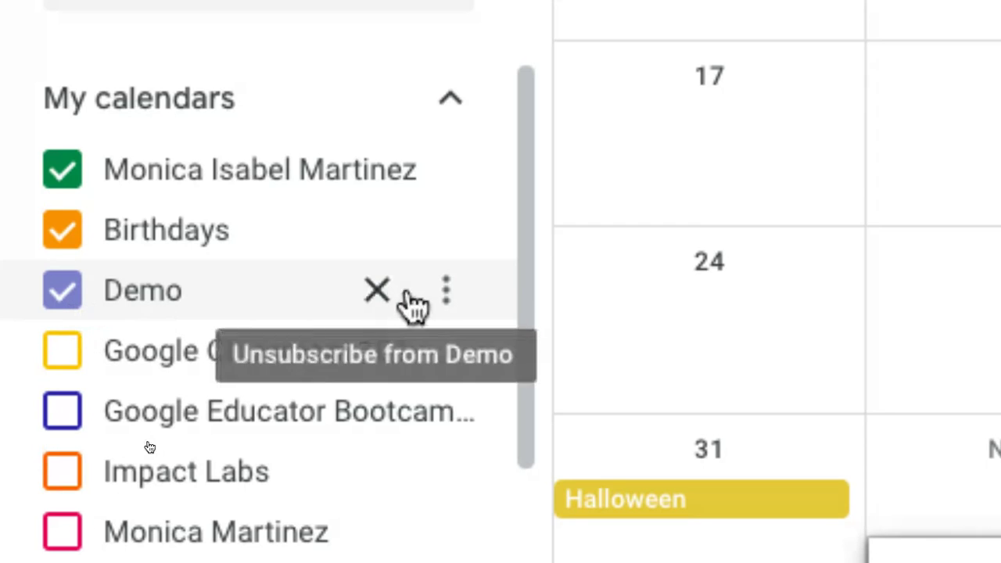
Step: Open the Demo calendar's settings and sharing, and try to make the calendar available to the public
{"action": "left_click", "coordinate": [447, 298]}
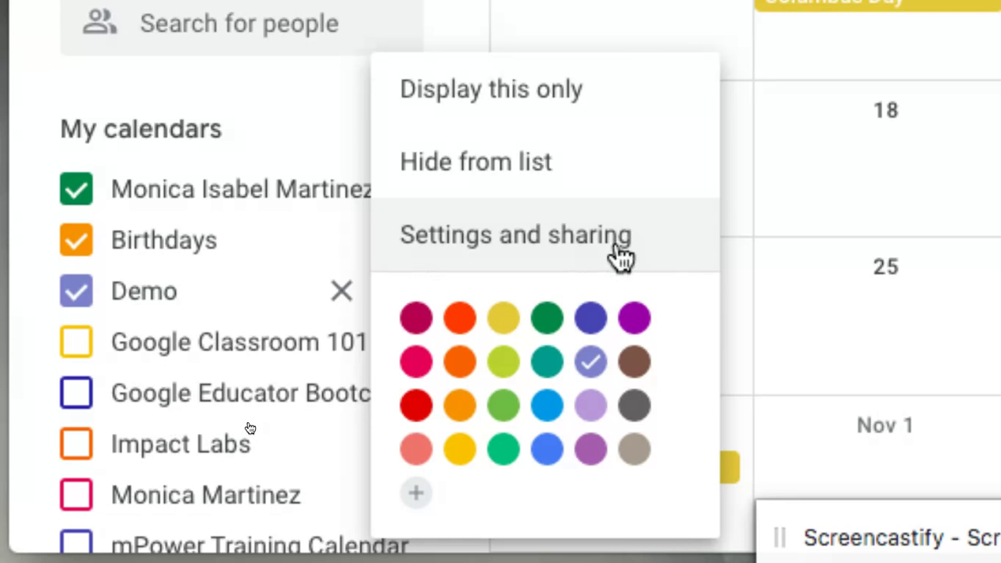
{"action": "left_click", "coordinate": [621, 257]}
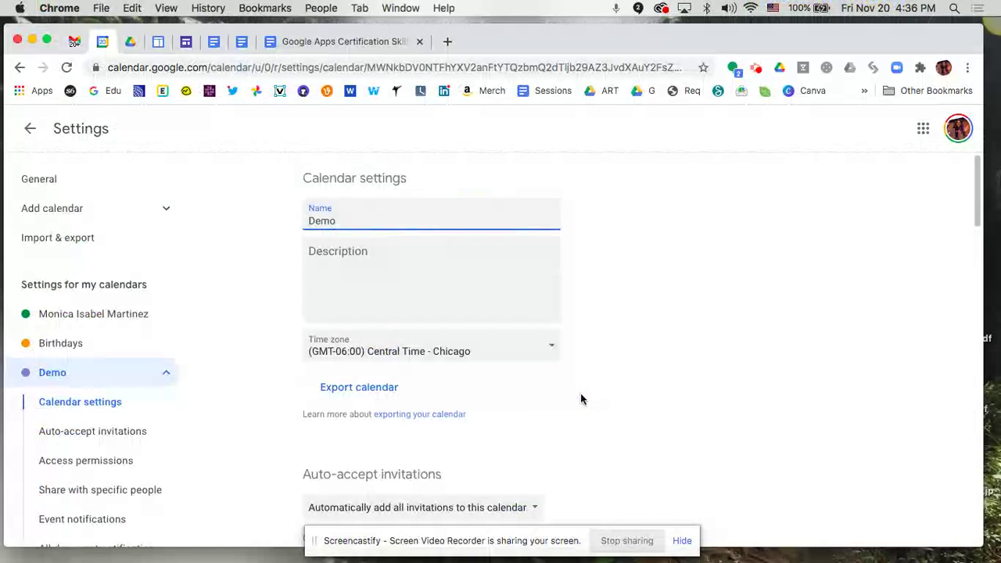
{"action": "scroll", "coordinate": [581, 398], "scroll_direction": "down", "scroll_amount": 5}
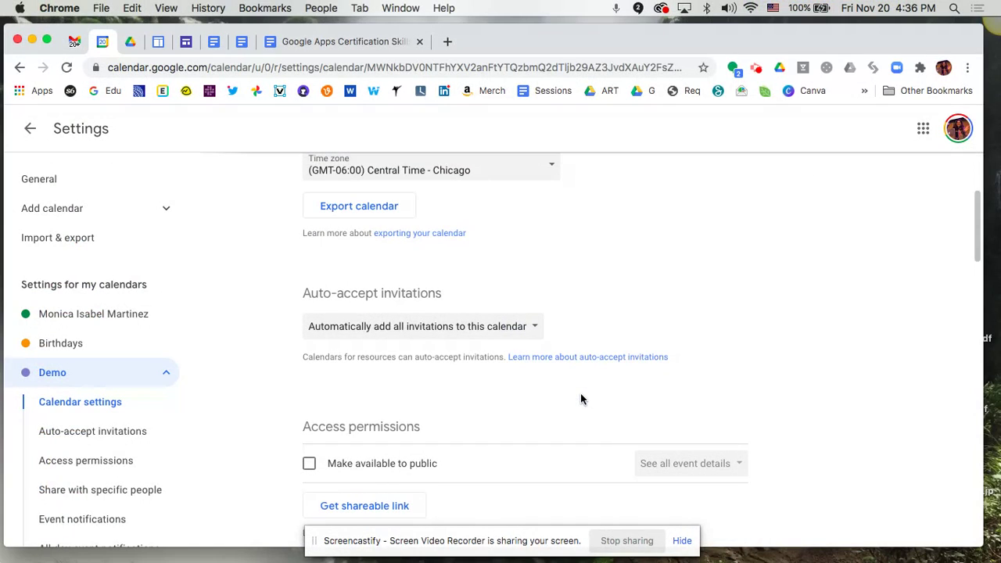
{"action": "scroll", "coordinate": [580, 399], "scroll_direction": "down", "scroll_amount": 2}
{"action": "scroll", "coordinate": [580, 399], "scroll_direction": "down", "scroll_amount": 2}
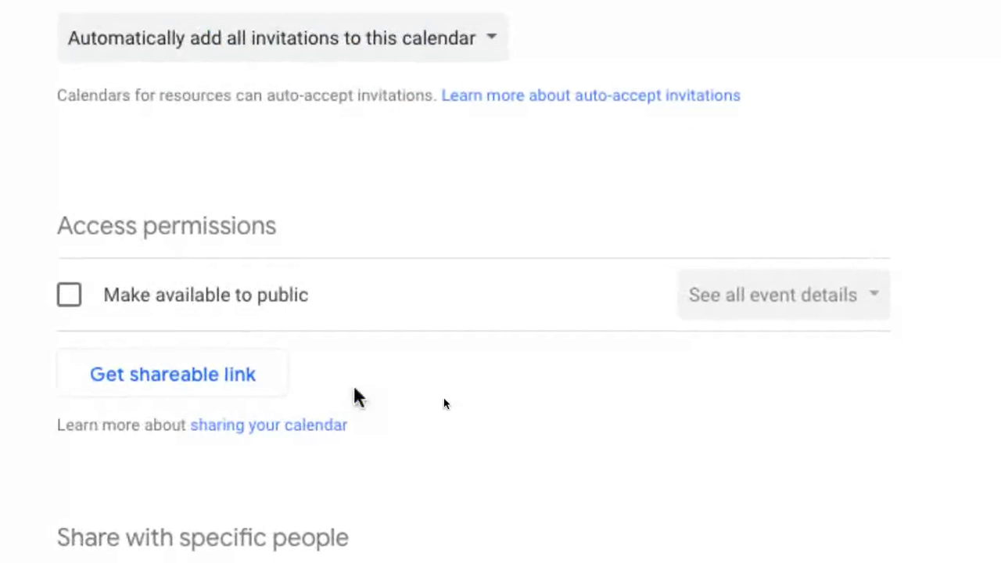
{"action": "left_click", "coordinate": [69, 295]}
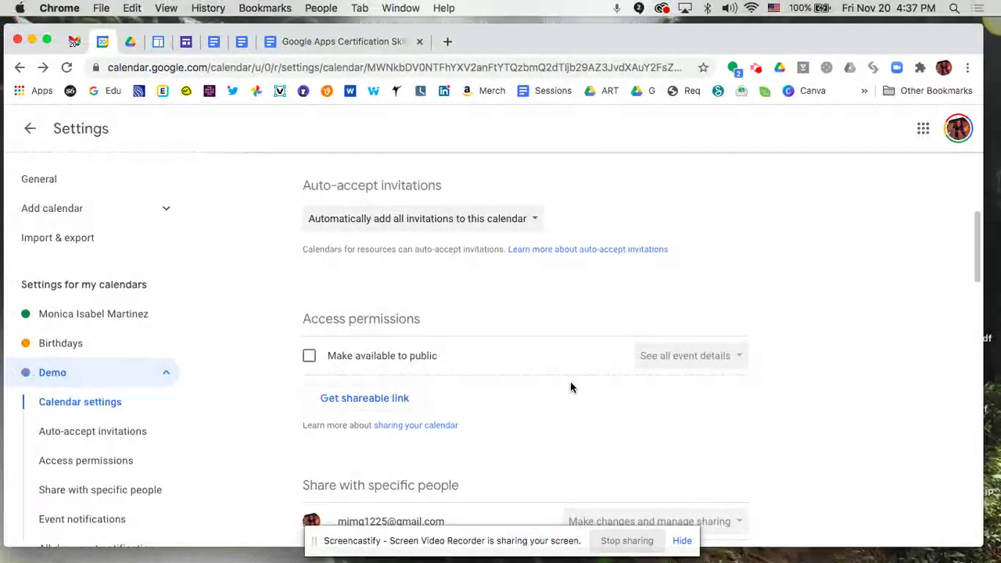
Step: Review the permission levels offered for sharing the Demo calendar with specific people, and leave without adding anyone
{"action": "scroll", "coordinate": [570, 386], "scroll_direction": "down", "scroll_amount": 4}
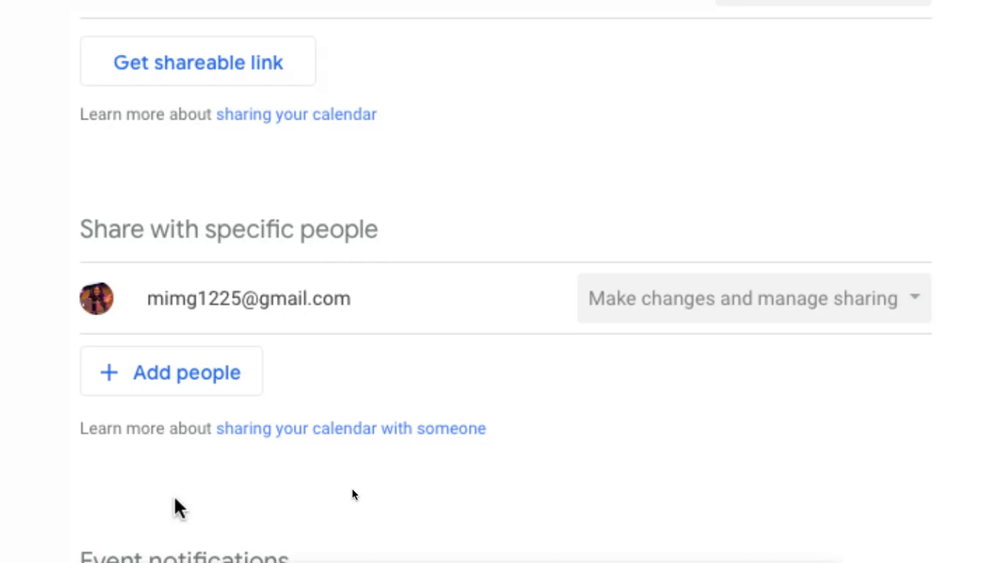
{"action": "left_click", "coordinate": [163, 391]}
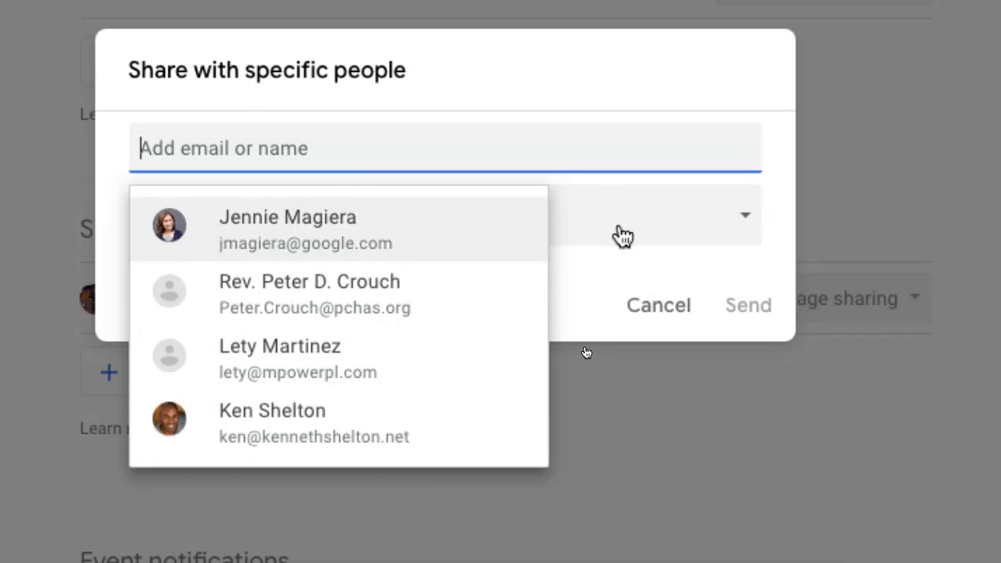
{"action": "left_click", "coordinate": [621, 244]}
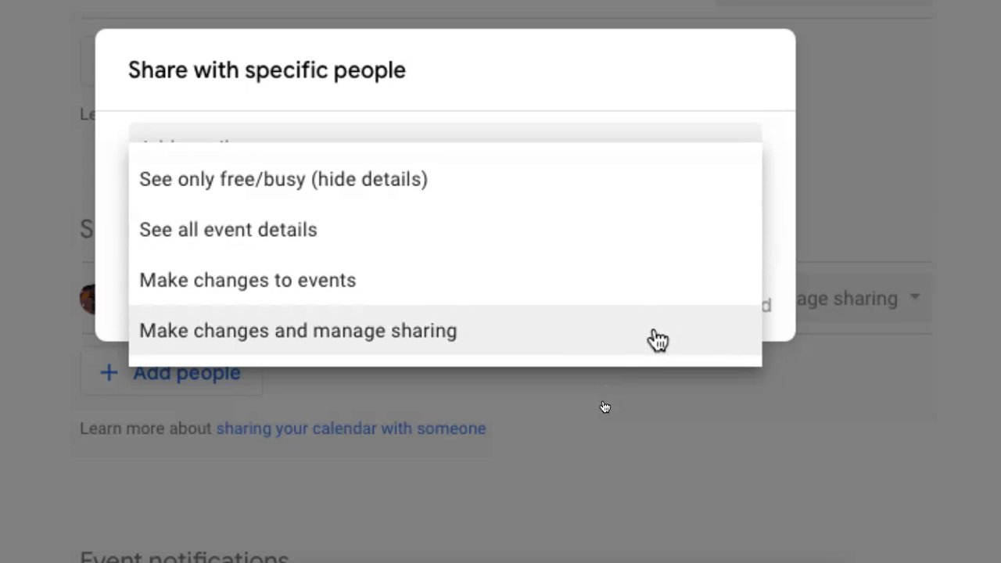
{"action": "left_click", "coordinate": [783, 264]}
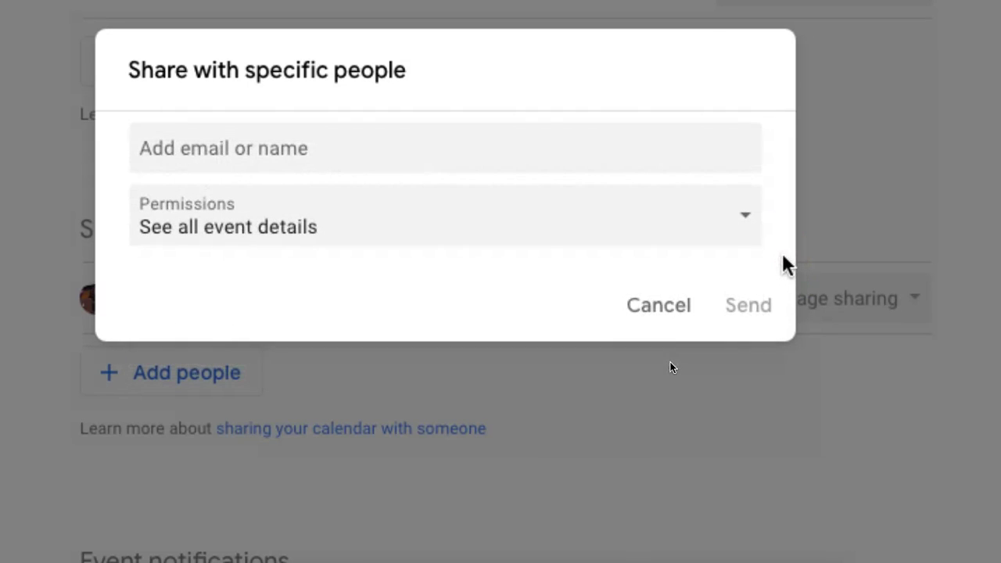
{"action": "left_click", "coordinate": [637, 313]}
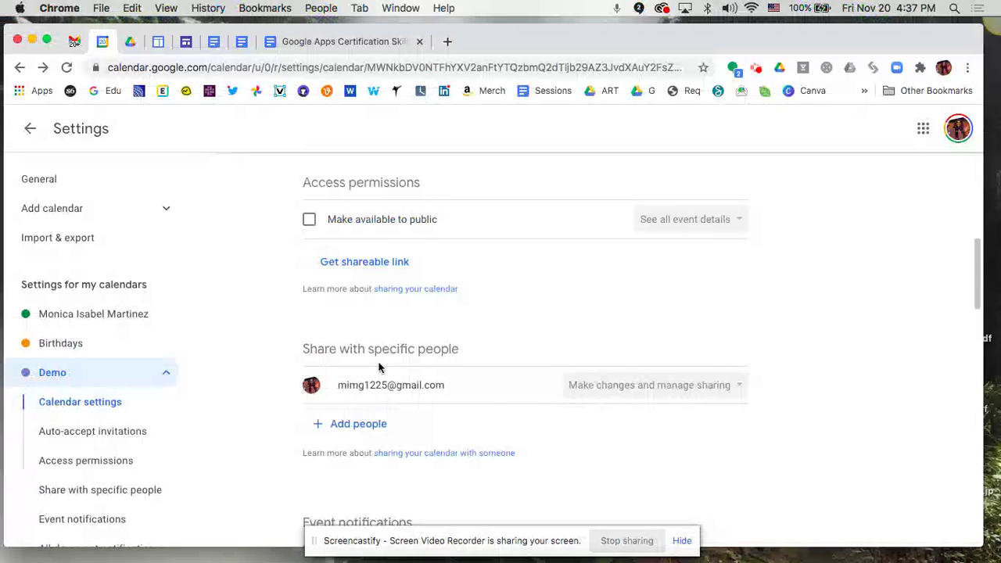
Step: Return to the month view and hide the Demo calendar in My calendars
{"action": "left_click", "coordinate": [28, 129]}
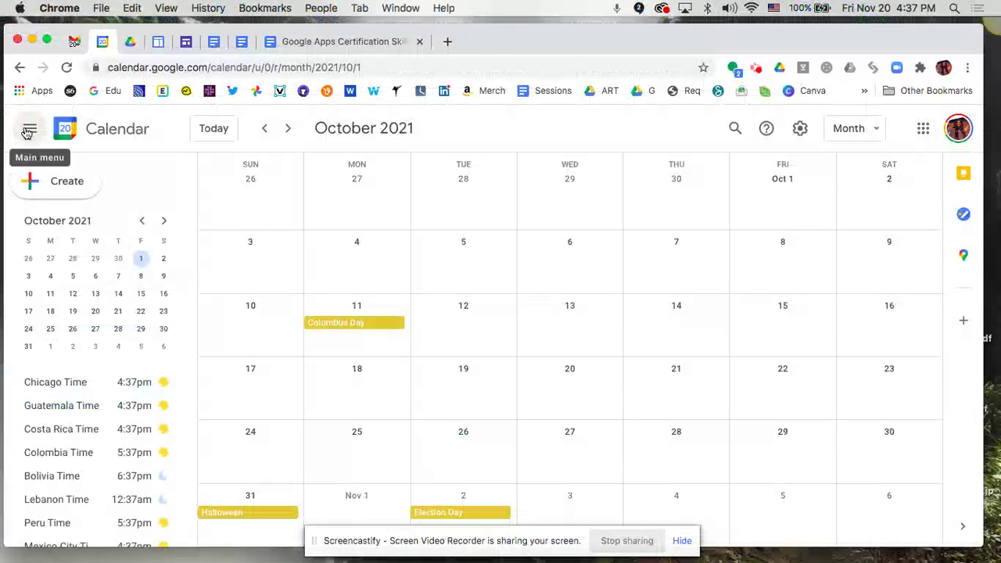
{"action": "scroll", "coordinate": [47, 405], "scroll_direction": "down", "scroll_amount": 6}
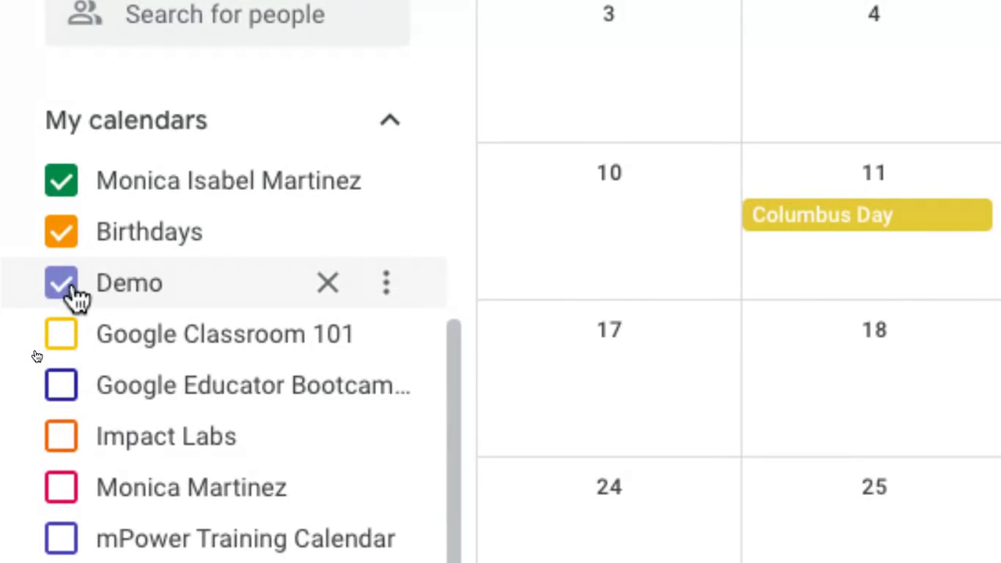
{"action": "left_click", "coordinate": [72, 291]}
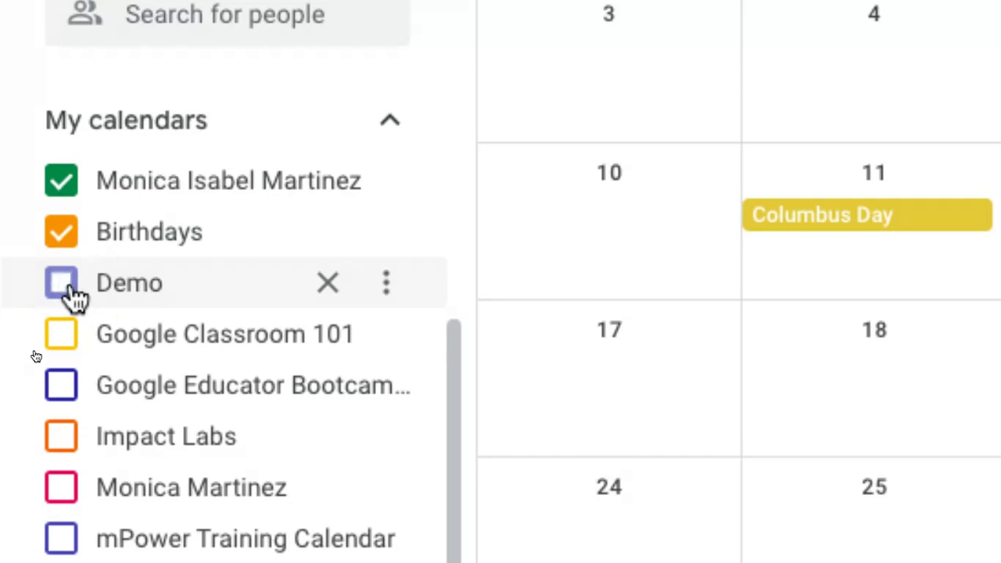
{"action": "left_click", "coordinate": [72, 291]}
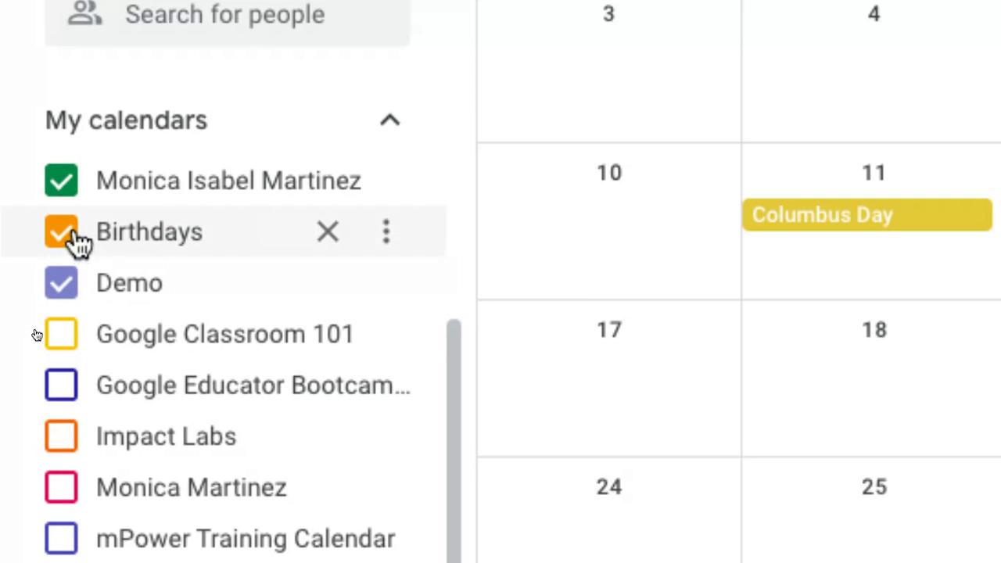
{"action": "left_click", "coordinate": [65, 294]}
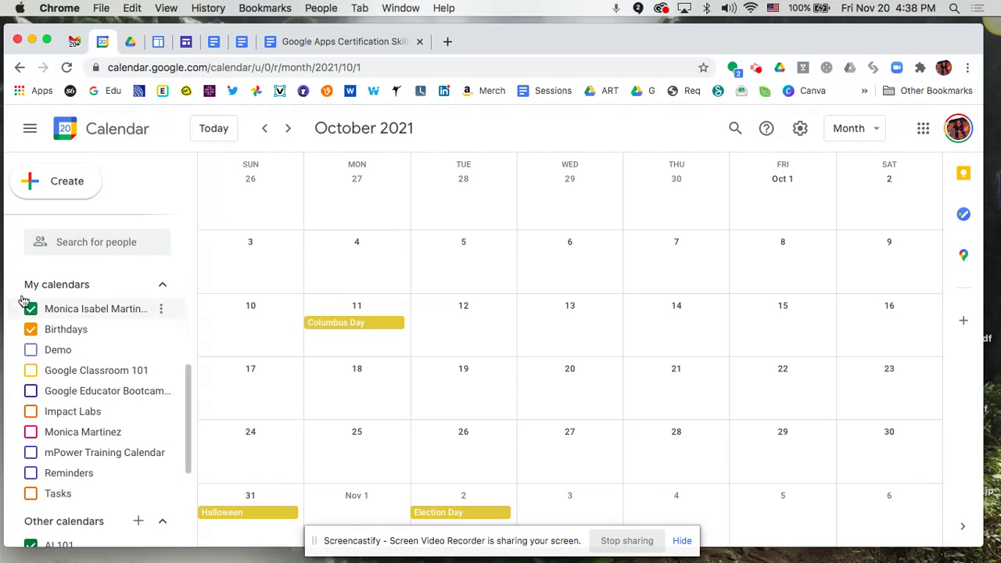
Step: Add an all-day event titled Demo on Monday, October 11, 2021 to the account owner's main calendar
{"action": "scroll", "coordinate": [41, 415], "scroll_direction": "up", "scroll_amount": 2}
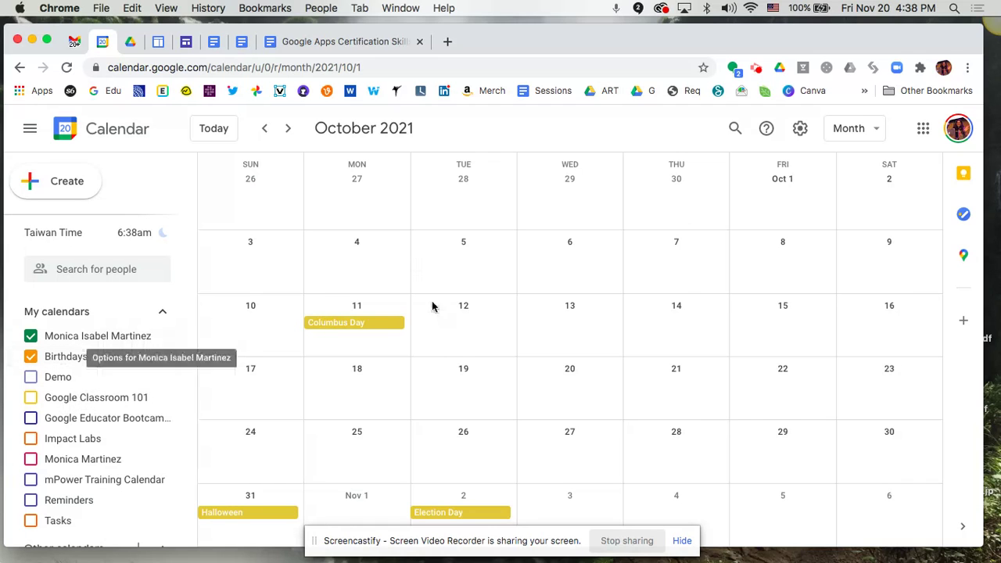
{"action": "left_click", "coordinate": [324, 345]}
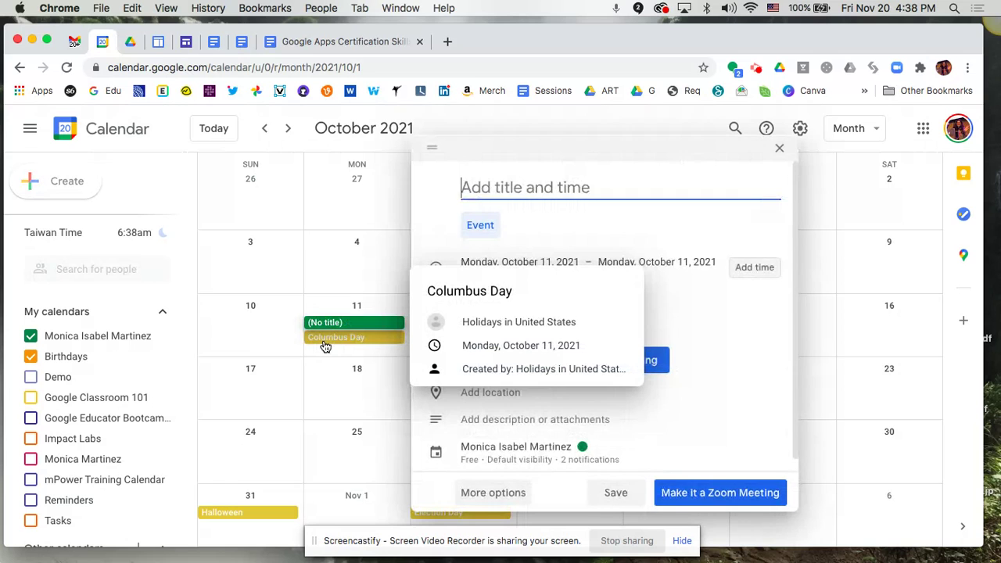
{"action": "type", "text": "Demo"}
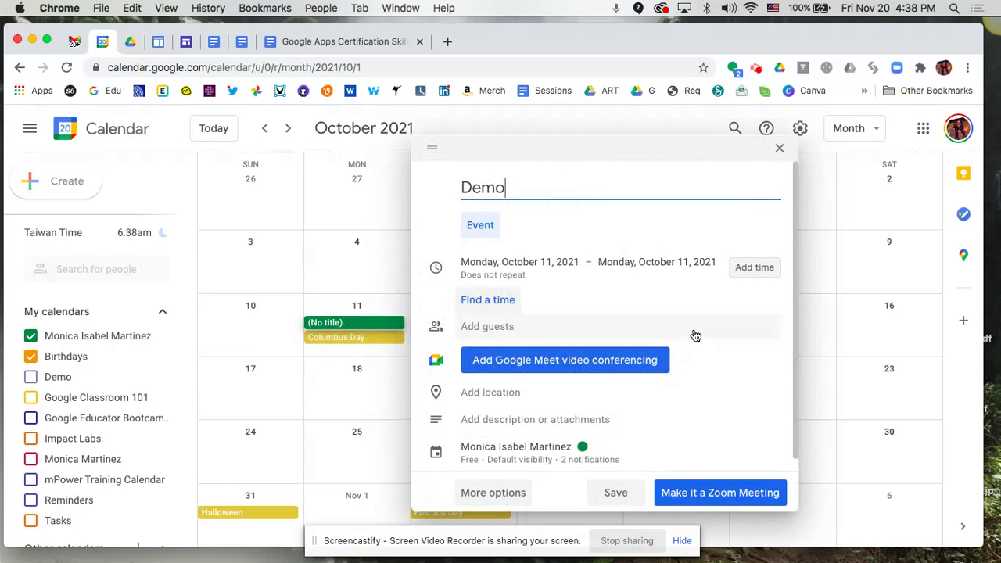
{"action": "left_click", "coordinate": [616, 494]}
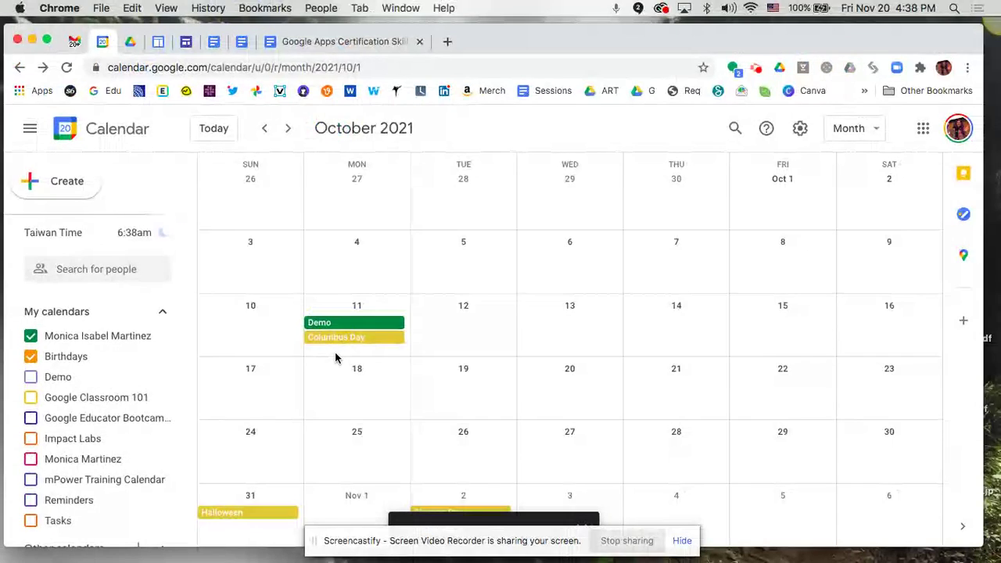
Step: Toggle the account owner's main calendar off and on to check its effect on the October 11 event
{"action": "mouse_move", "coordinate": [63, 360]}
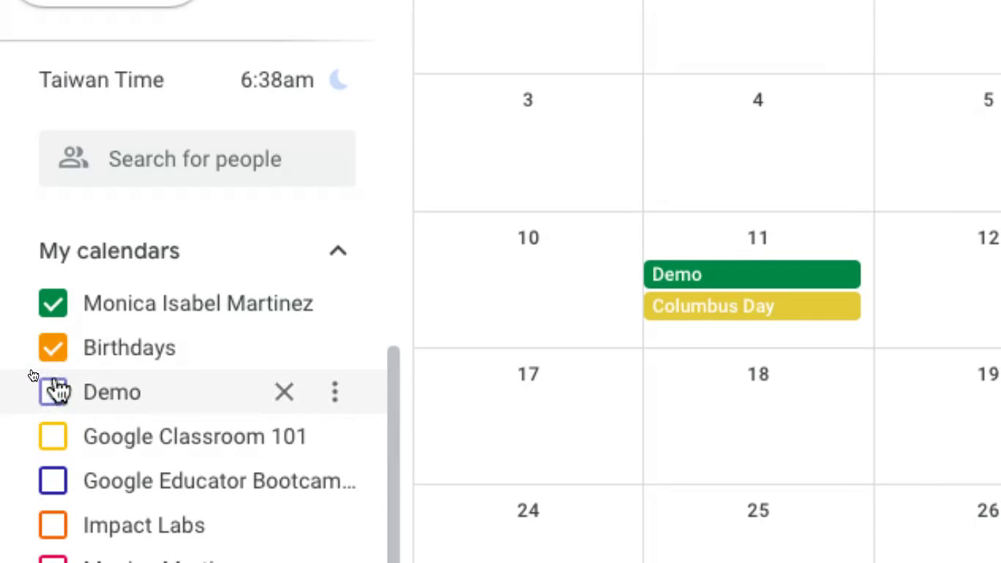
{"action": "left_click", "coordinate": [54, 313]}
{"action": "left_click", "coordinate": [55, 313]}
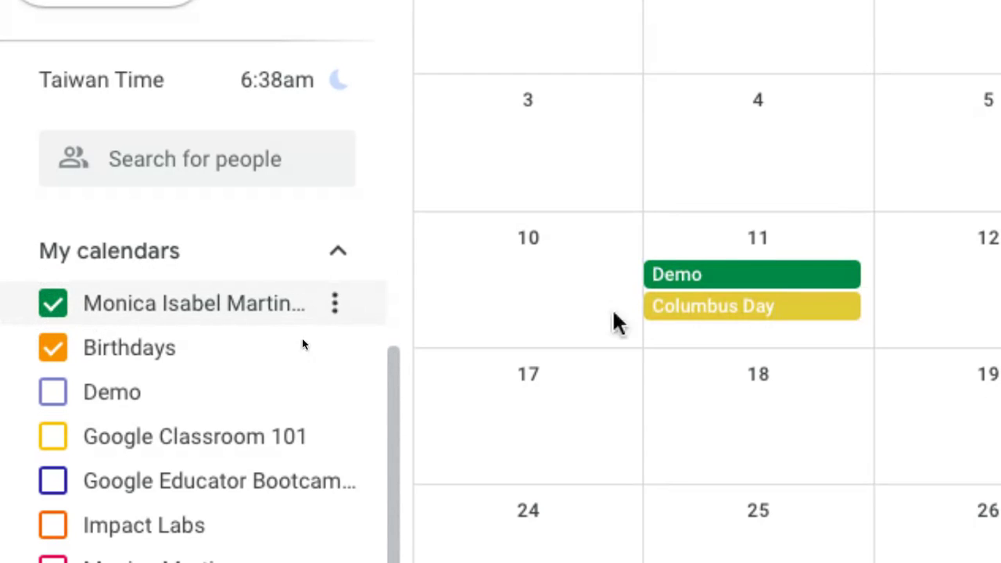
{"action": "left_click", "coordinate": [54, 313]}
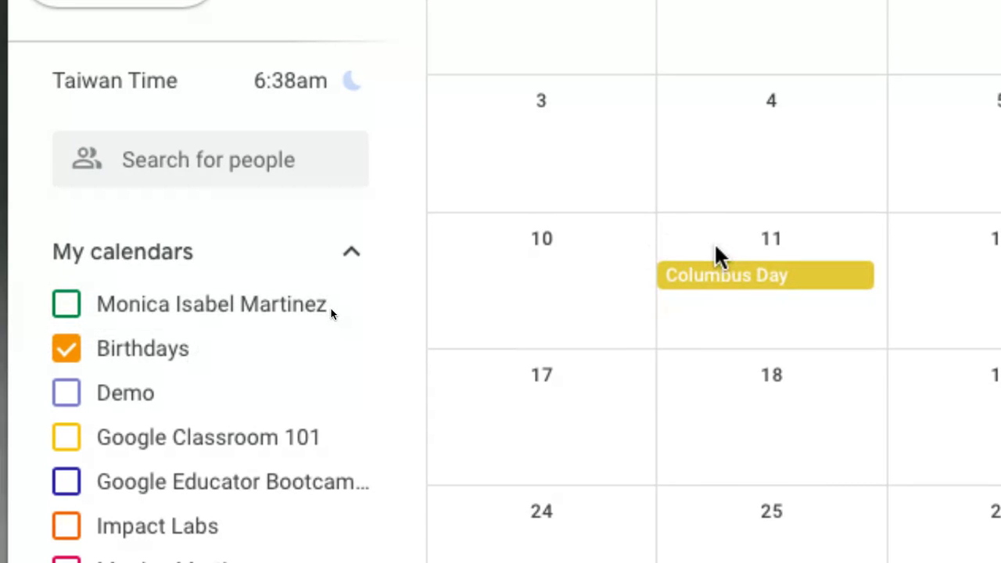
{"action": "left_click", "coordinate": [67, 306]}
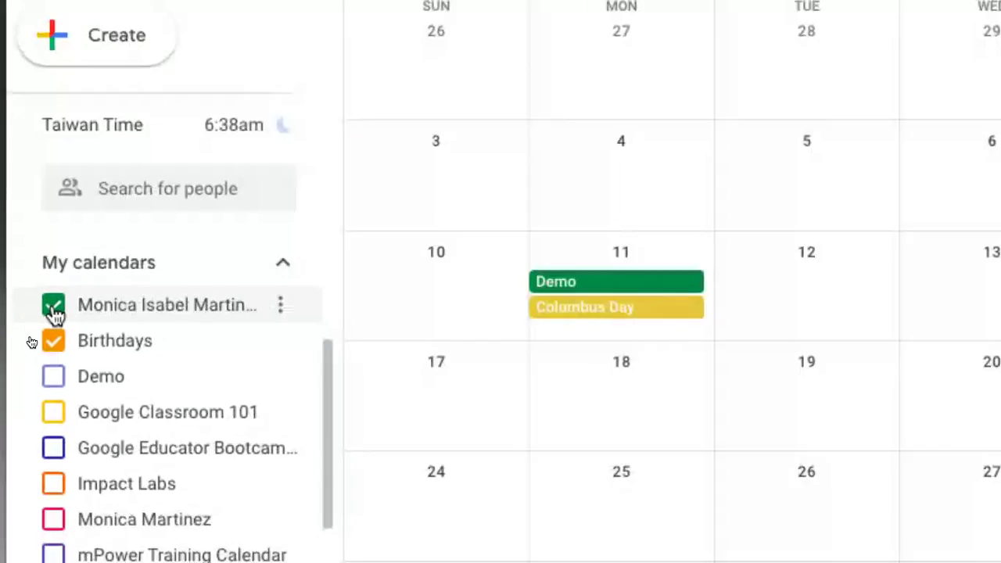